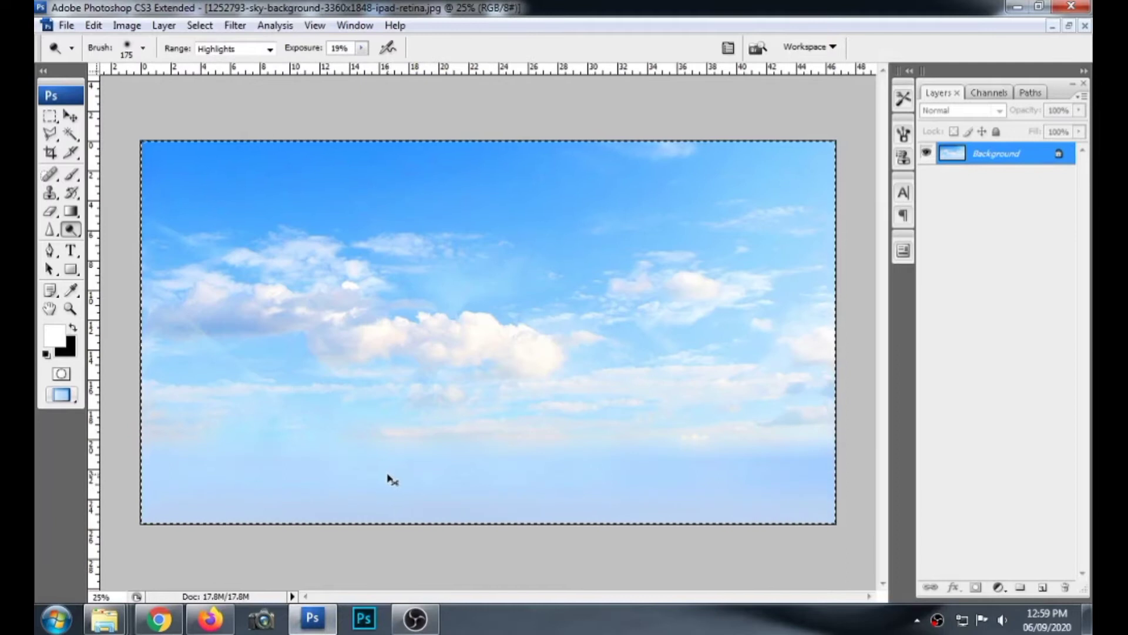
# - Switch from the copied cloudy sky image to the group photo of men
pyautogui.hotkey('ctrl', 'Tab')
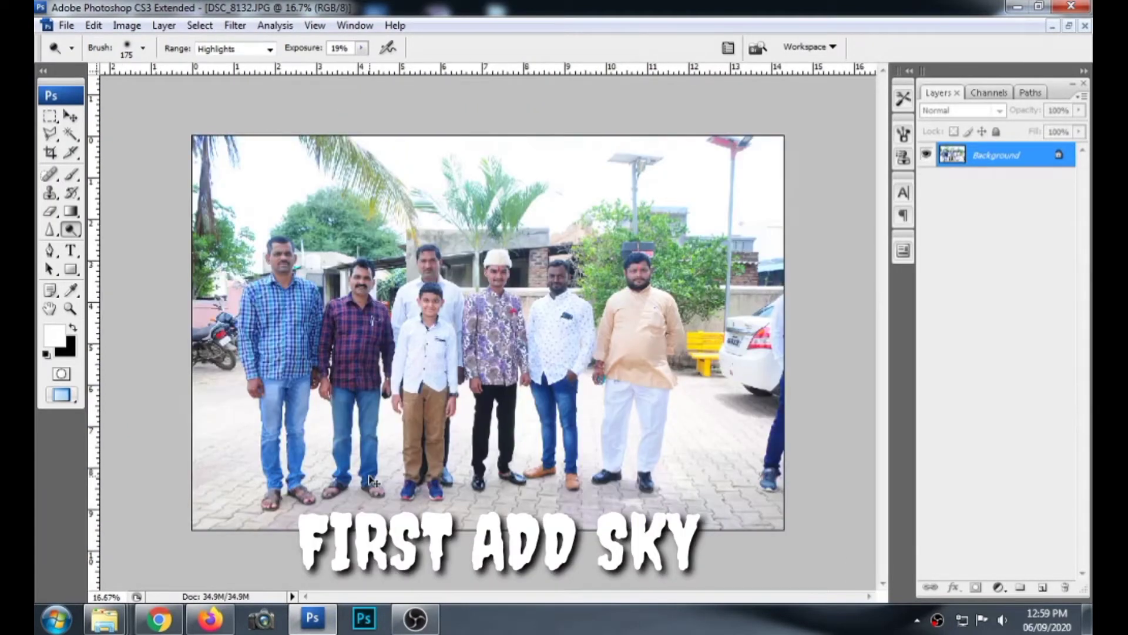
# - Paste the sky as a new layer and enlarge it over the photo's upper area
pyautogui.hotkey('ctrl', 'v')
pyautogui.click(70, 118)
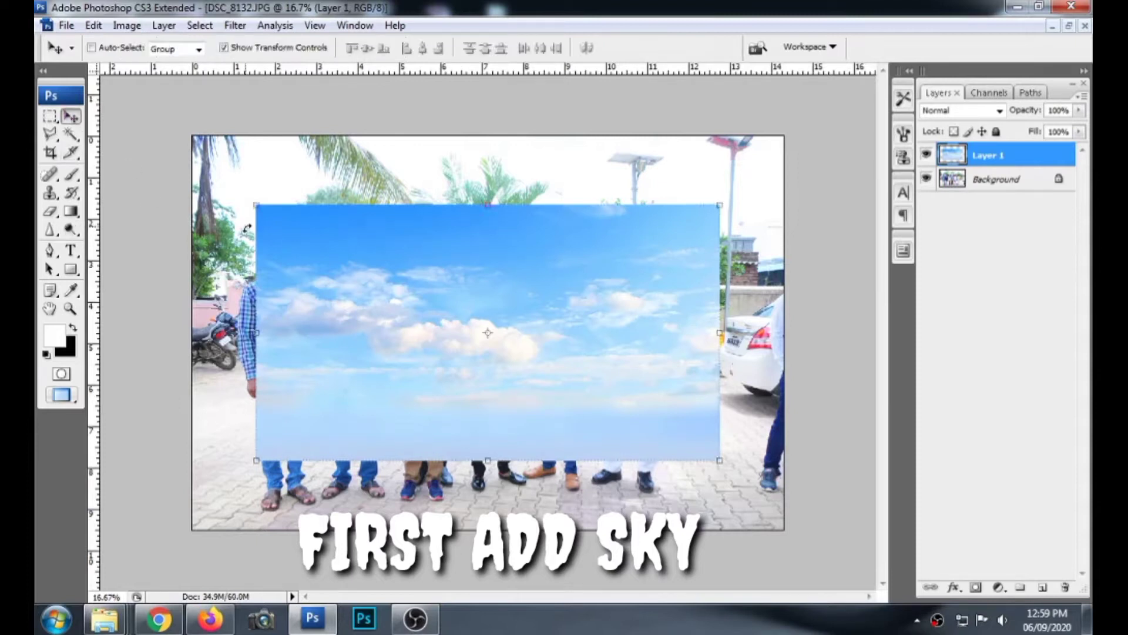
pyautogui.moveTo(275, 230); pyautogui.dragTo(183, 110)
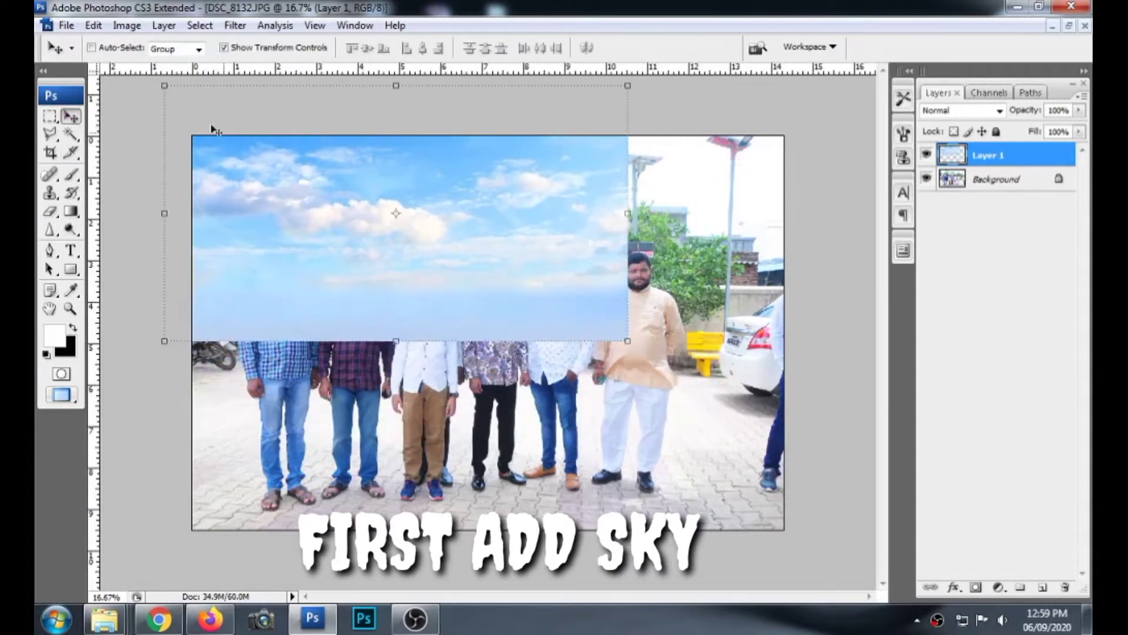
pyautogui.moveTo(628, 340); pyautogui.dragTo(833, 454)
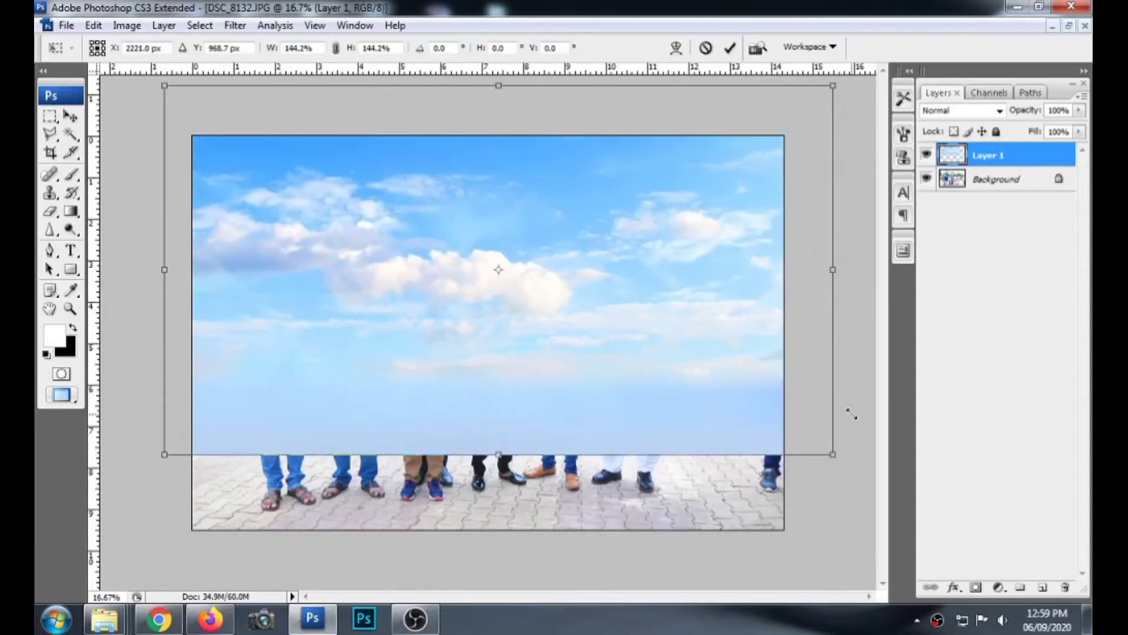
pyautogui.press('Return')
# - Lower the sky layer's opacity to 45% so the men show through
pyautogui.click(1080, 110)
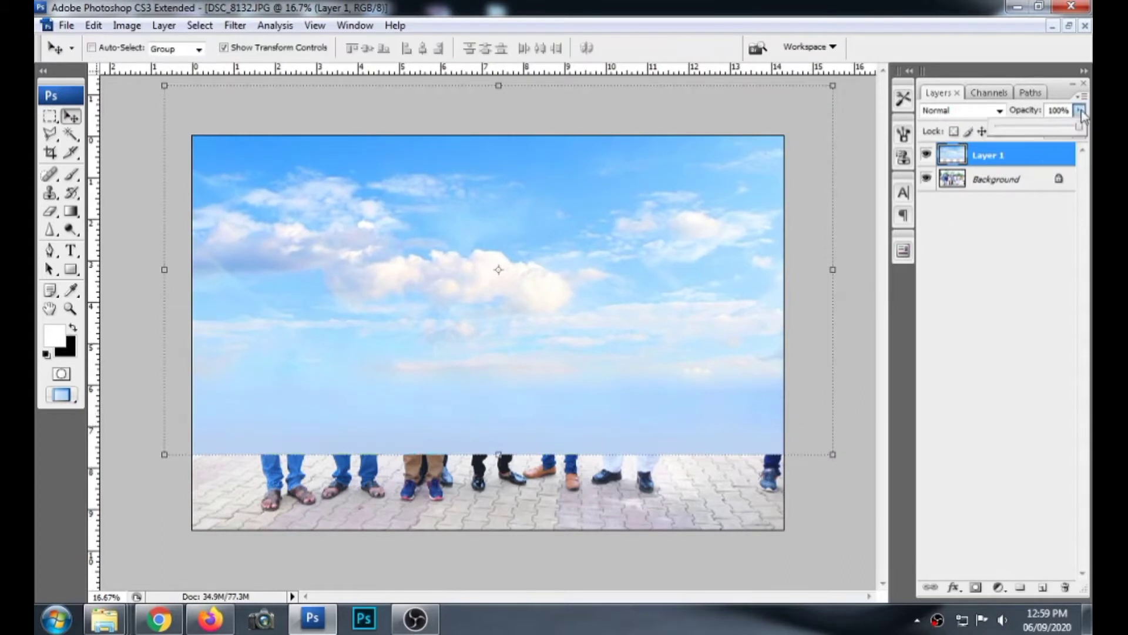
pyautogui.click(1035, 127)
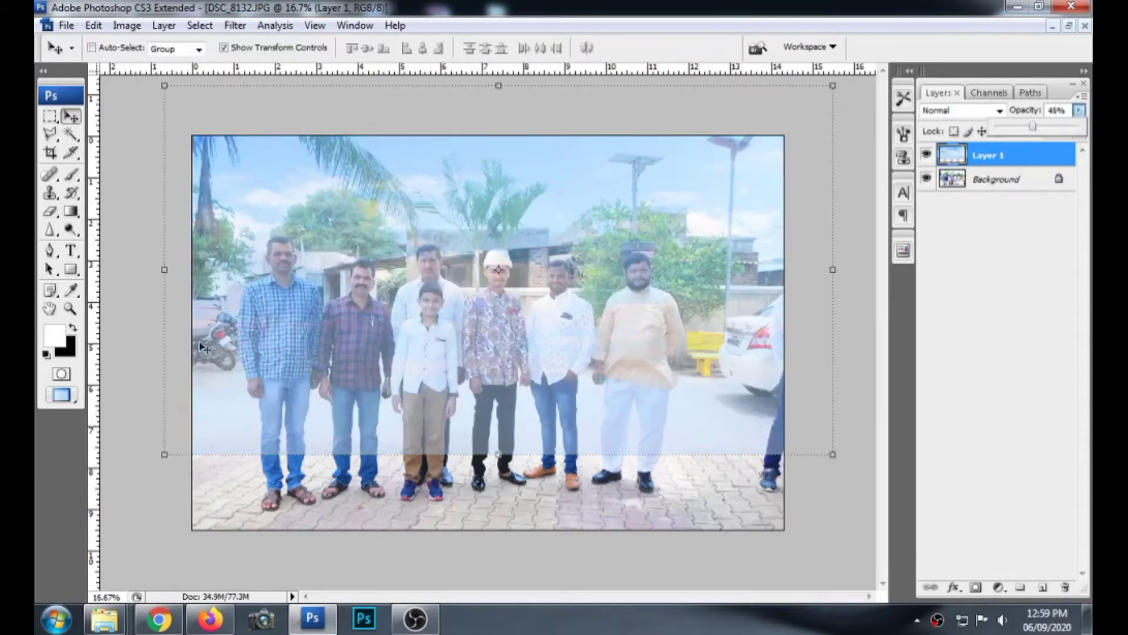
pyautogui.click(52, 118)
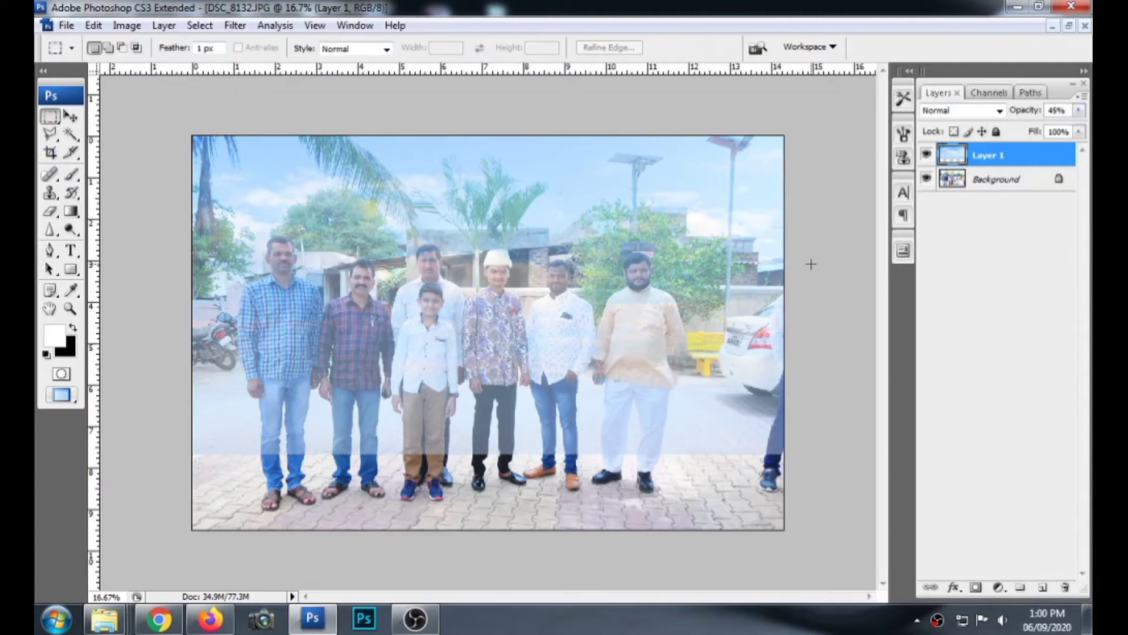
# - Delete the sky from a rectangle over the photo's lower part, then deselect
pyautogui.moveTo(700, 306); pyautogui.dragTo(593, 381)
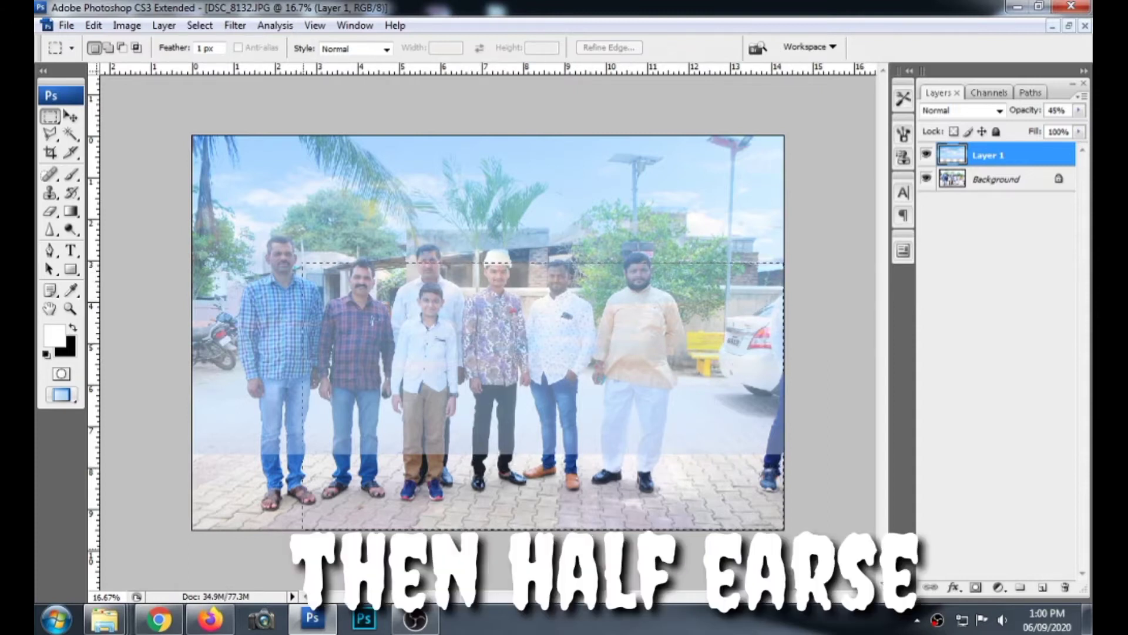
pyautogui.moveTo(475, 464); pyautogui.dragTo(183, 577)
pyautogui.press('Delete')
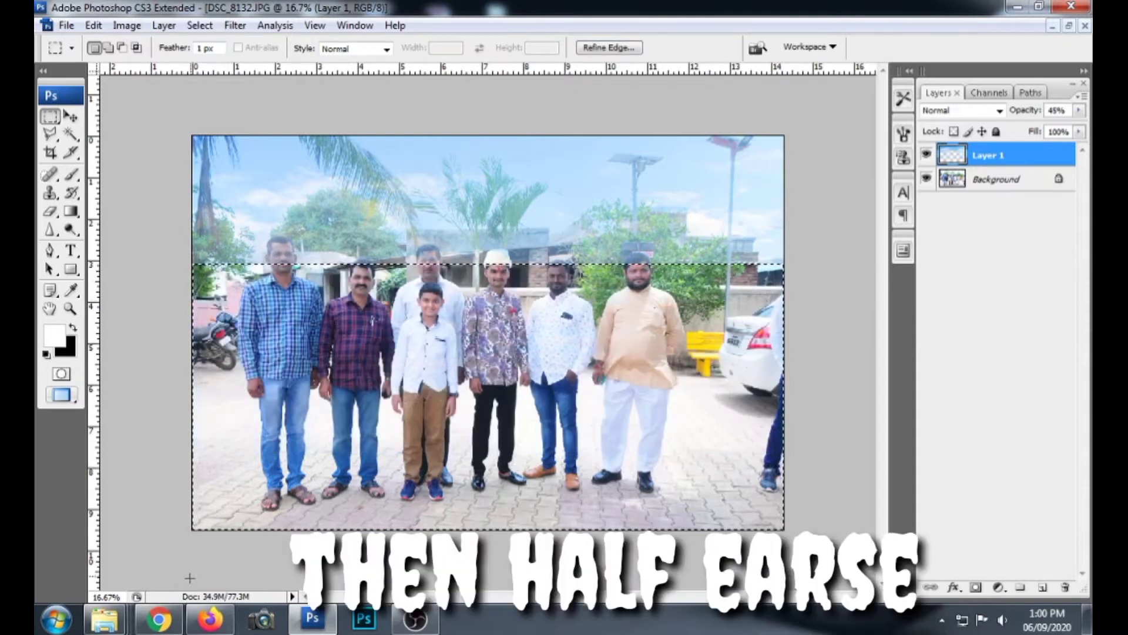
pyautogui.hotkey('ctrl', 'd')
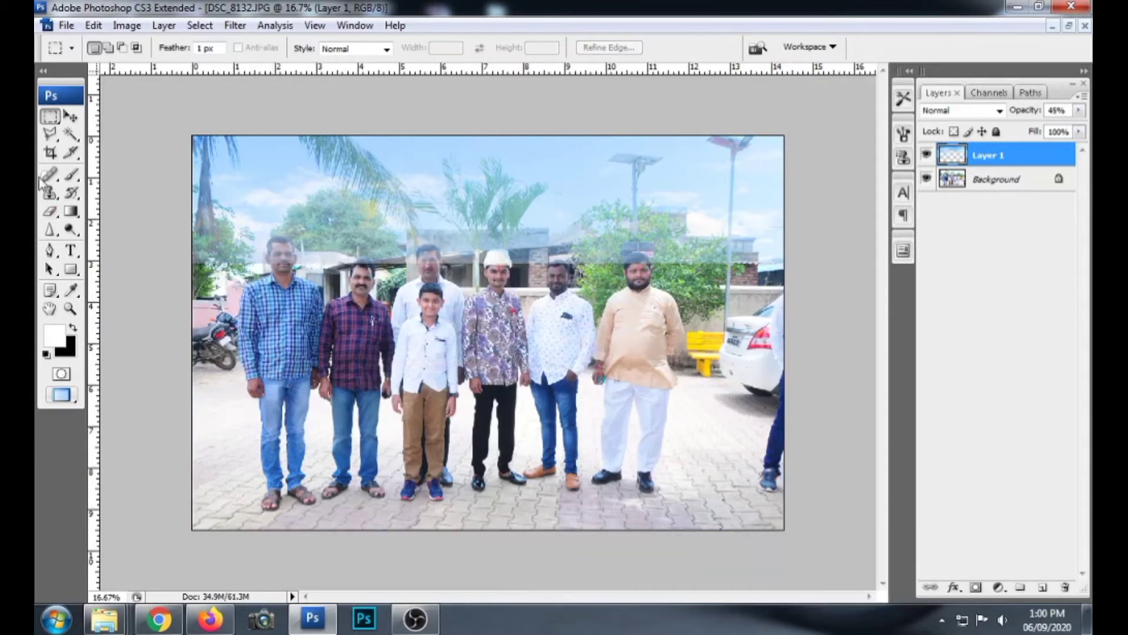
# - Erase the sky haze from the men's faces and hat with the Eraser
pyautogui.click(48, 194)
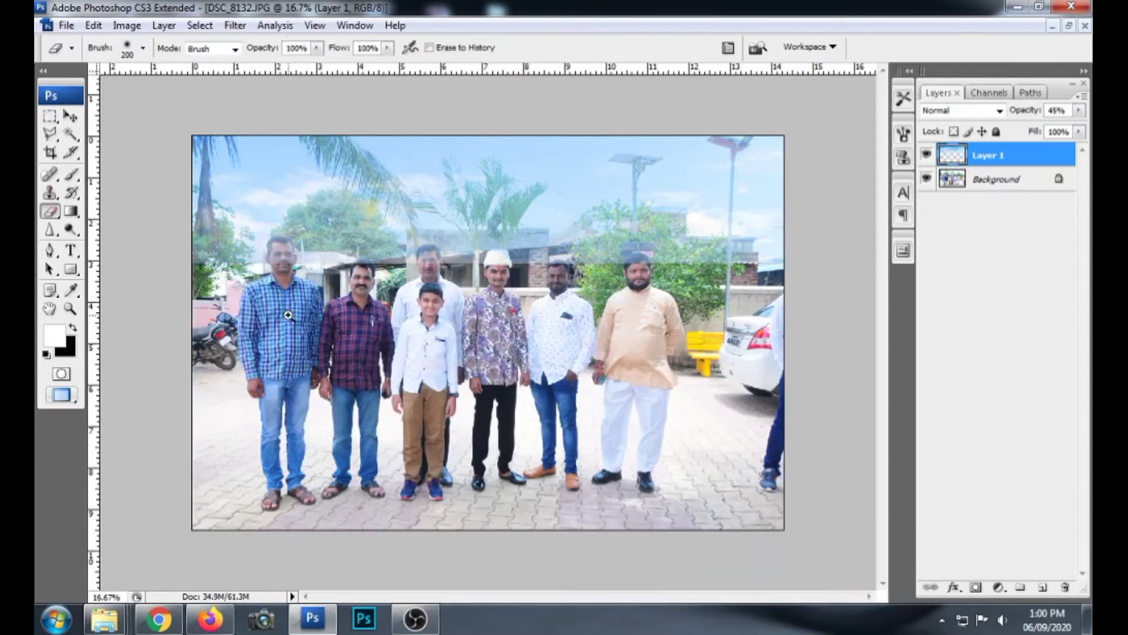
pyautogui.scroll(1, 288, 315)
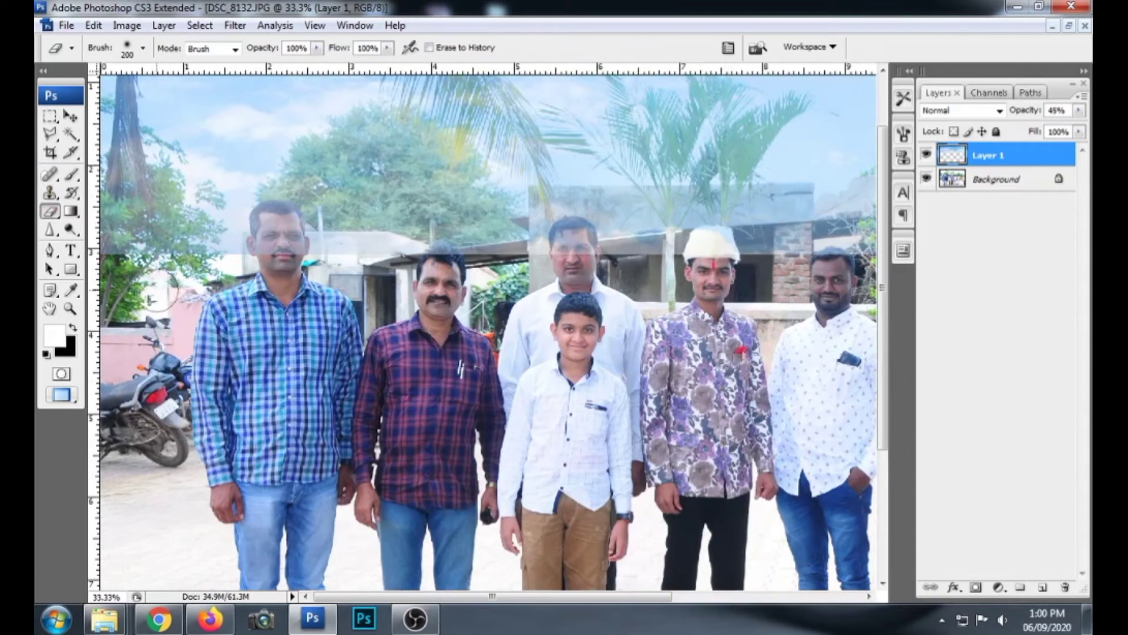
pyautogui.moveTo(281, 248); pyautogui.dragTo(286, 236)
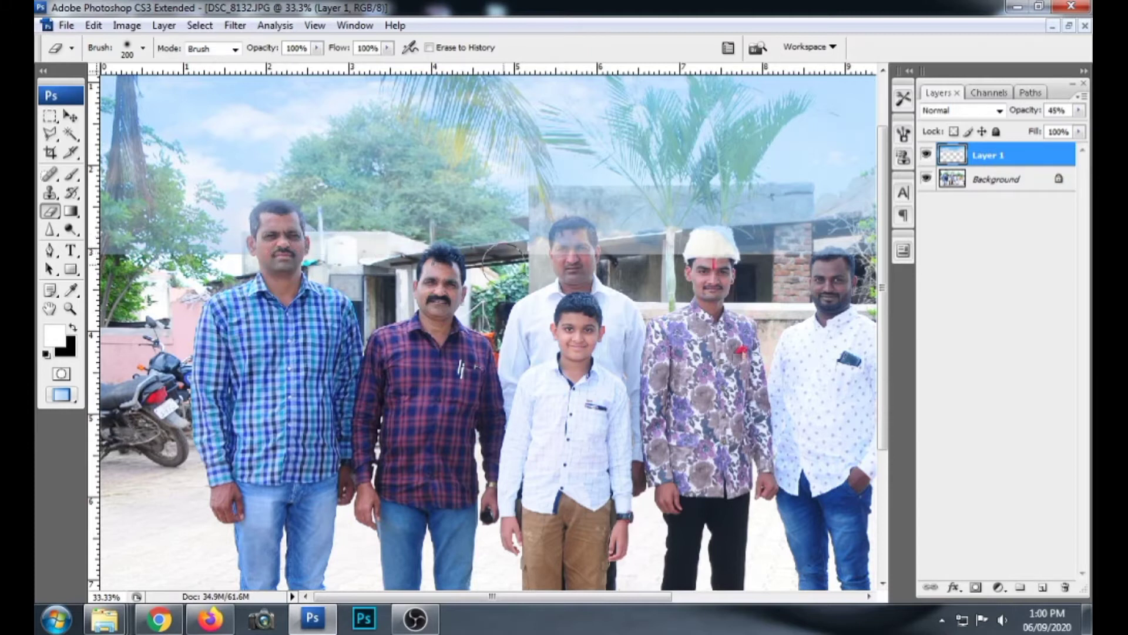
pyautogui.moveTo(586, 243); pyautogui.dragTo(702, 229)
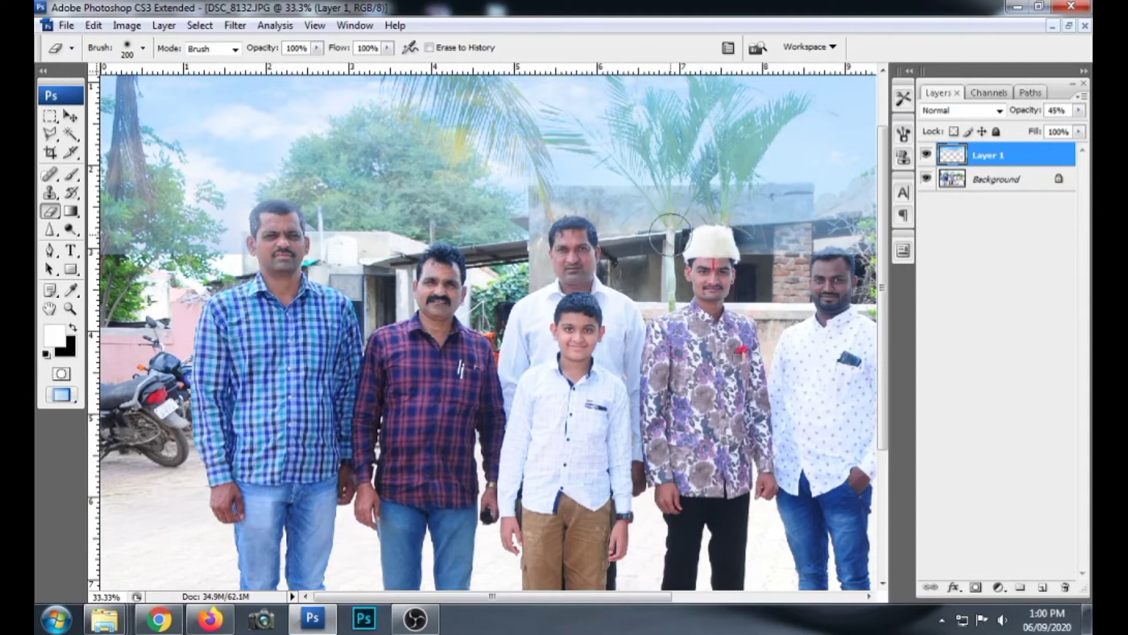
# - Erase the haze along the building wall, the trees, and the left man's face to the roof
pyautogui.moveTo(563, 211); pyautogui.dragTo(783, 221)
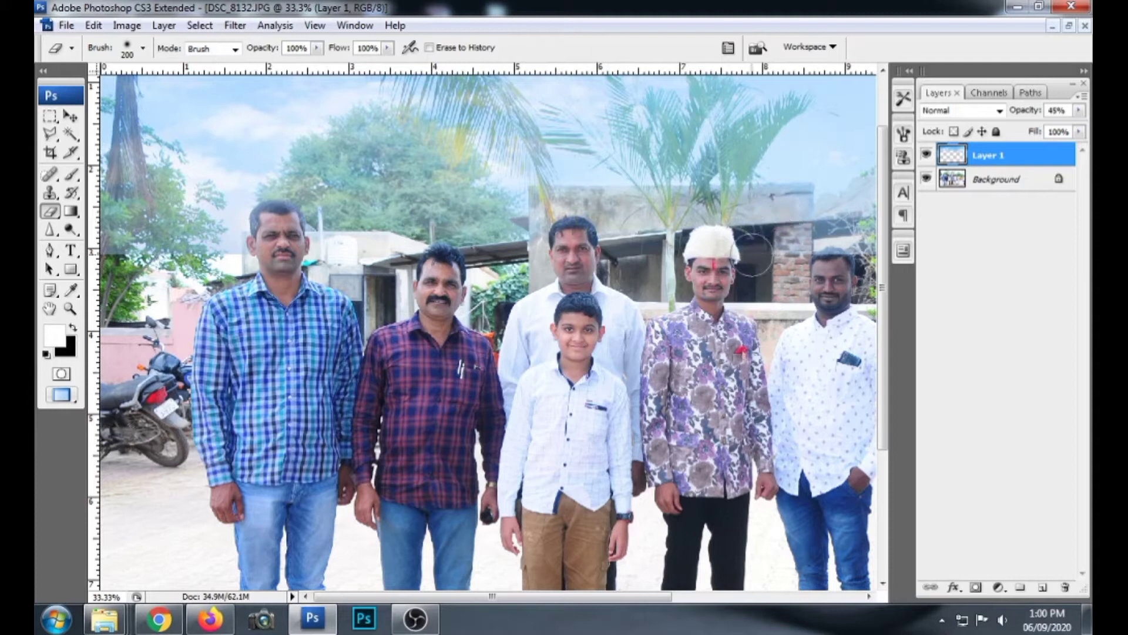
pyautogui.moveTo(782, 221)
pyautogui.mouseDown()
pyautogui.moveTo(464, 341)
pyautogui.moveTo(469, 317)
pyautogui.moveTo(584, 291)
pyautogui.moveTo(770, 321)
pyautogui.mouseUp()
pyautogui.moveTo(671, 317)
pyautogui.mouseDown()
pyautogui.moveTo(597, 329)
pyautogui.moveTo(852, 346)
pyautogui.mouseUp()
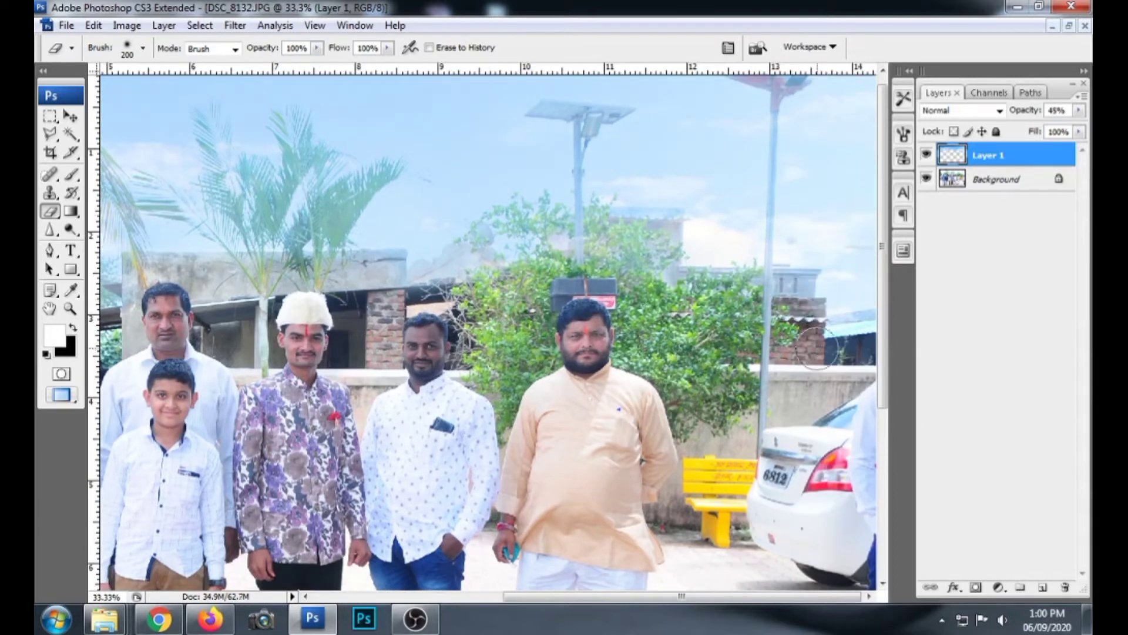
pyautogui.moveTo(656, 264)
pyautogui.mouseDown()
pyautogui.moveTo(662, 234)
pyautogui.moveTo(598, 228)
pyautogui.moveTo(605, 238)
pyautogui.moveTo(400, 332)
pyautogui.moveTo(409, 297)
pyautogui.moveTo(764, 285)
pyautogui.mouseUp()
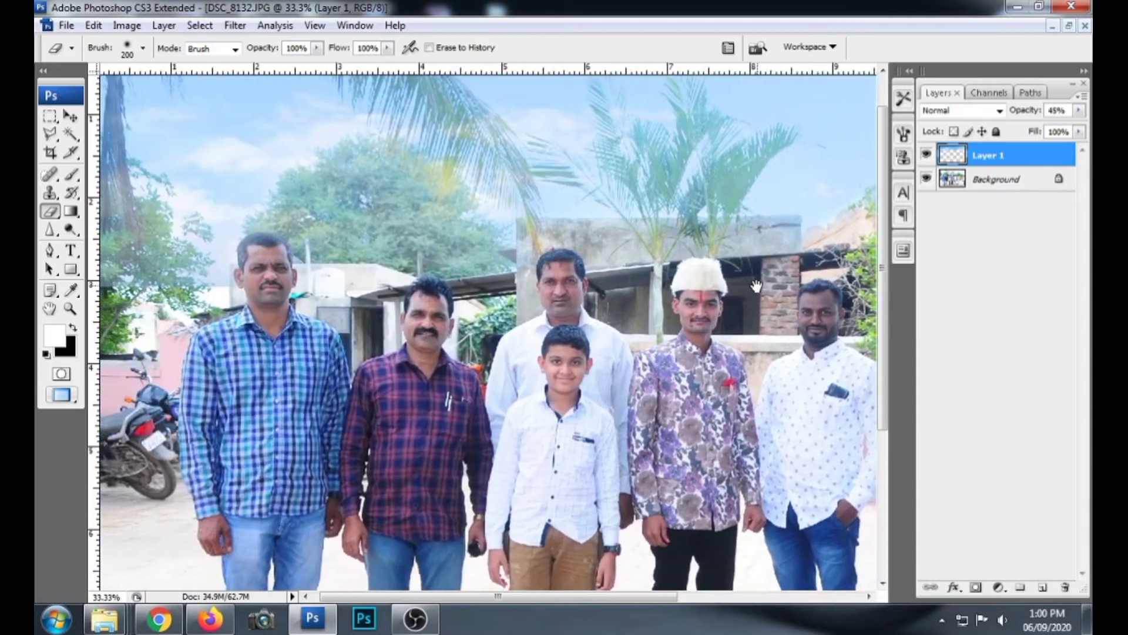
pyautogui.moveTo(281, 268); pyautogui.dragTo(479, 279)
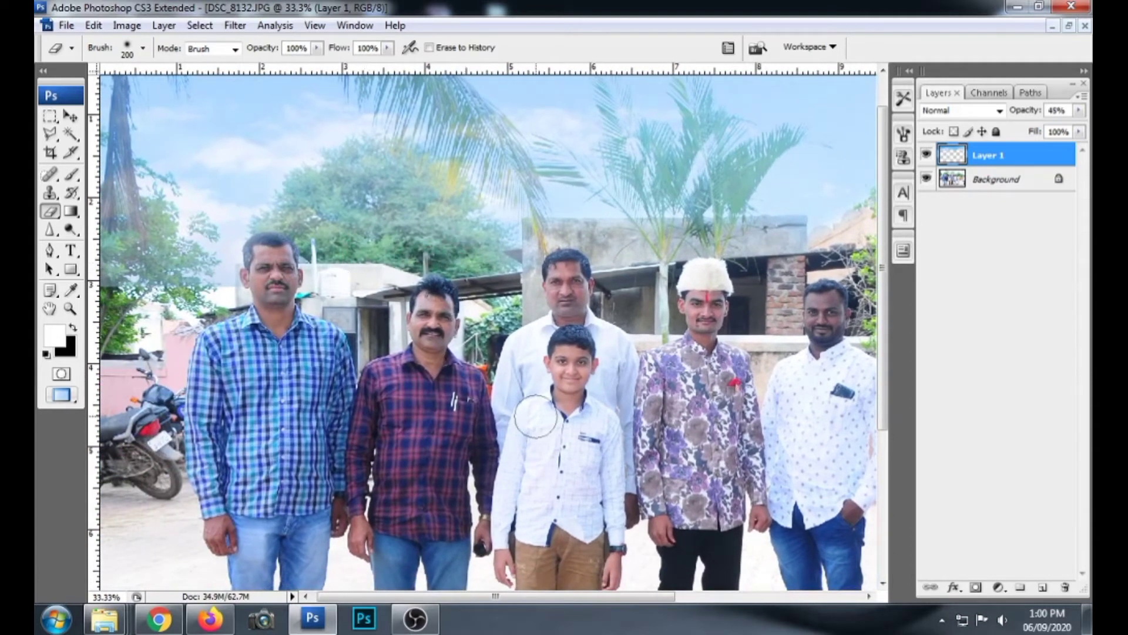
# - Zoom out and raise the sky layer's opacity back to 100%
pyautogui.hotkey('ctrl', '-')
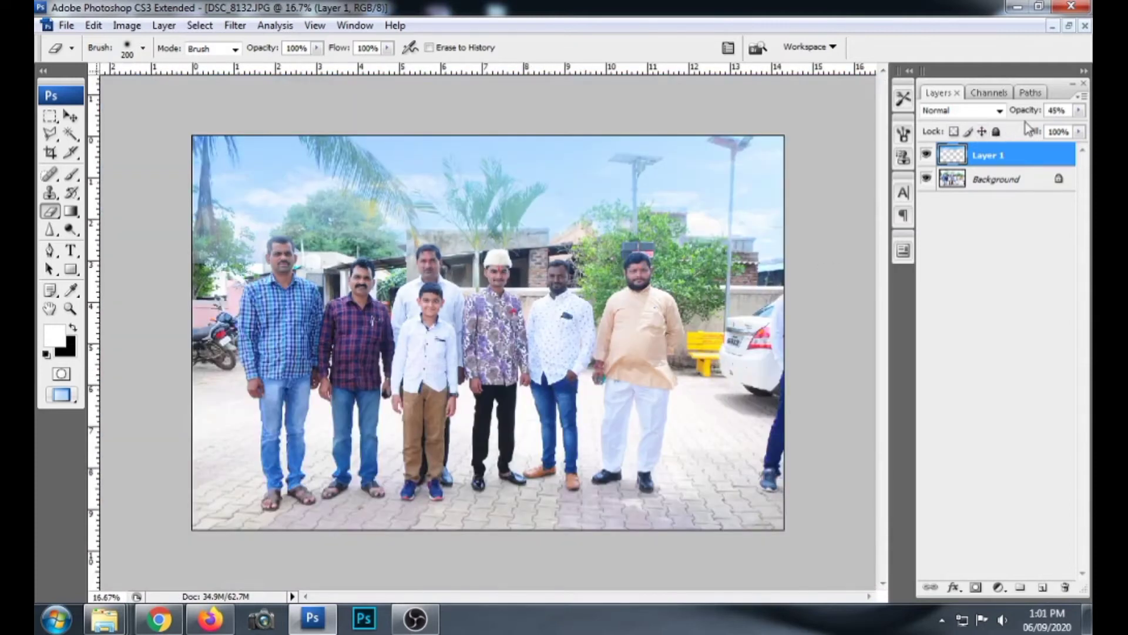
pyautogui.click(1080, 111)
pyautogui.moveTo(1034, 128); pyautogui.dragTo(1078, 127)
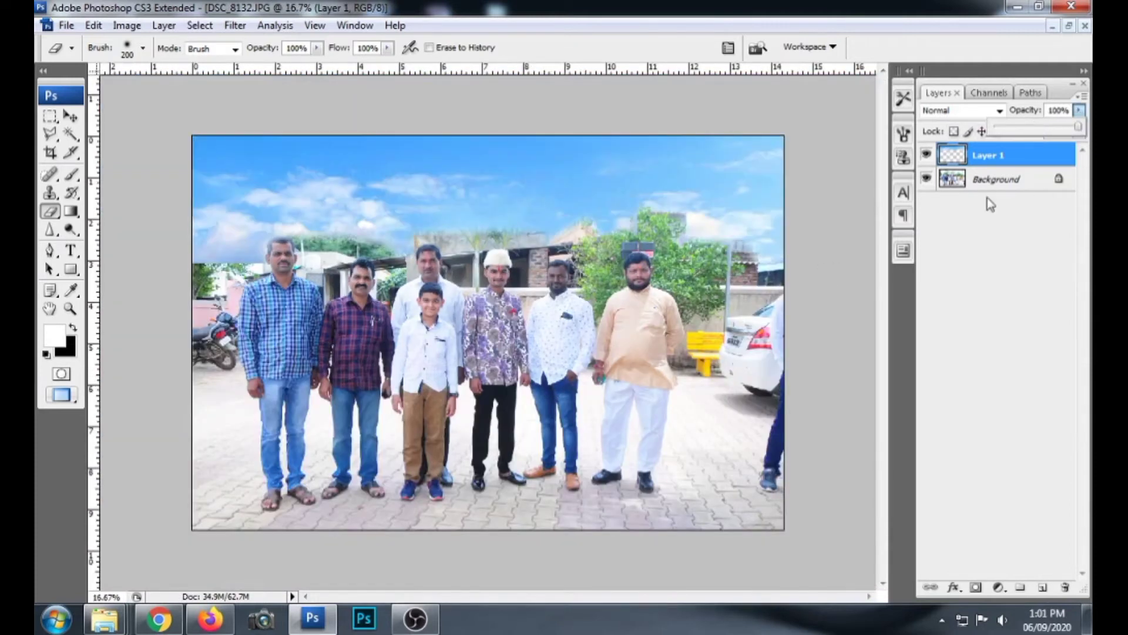
# - In Blending Options, move the Underlying Layer black slider from 198 to 230
pyautogui.doubleClick(1073, 156)
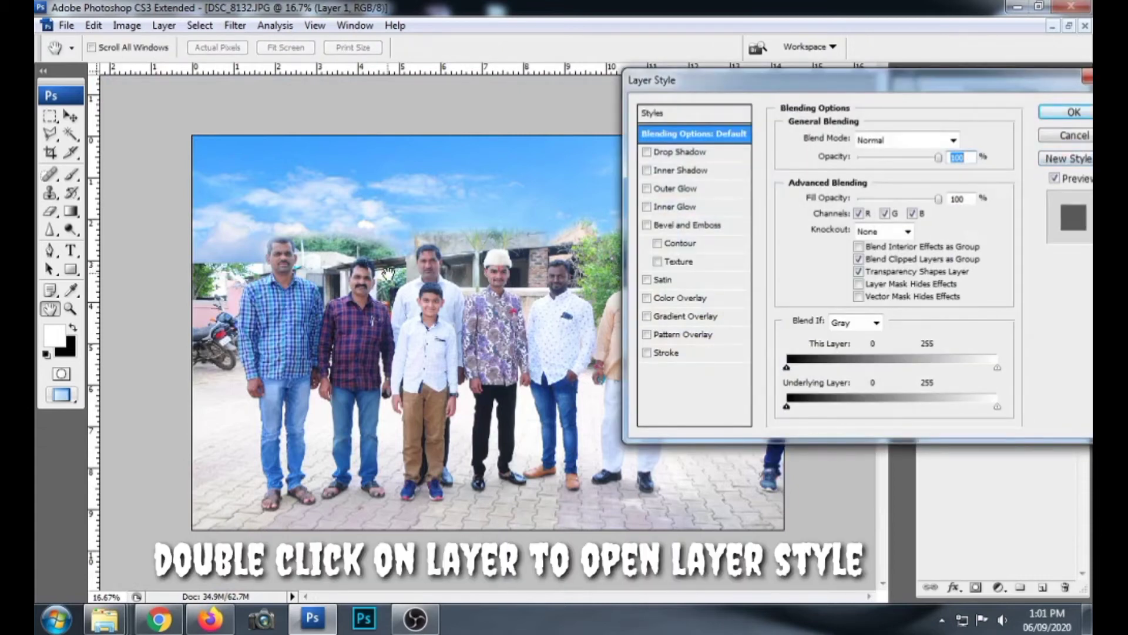
pyautogui.keyDown('ctrl'); pyautogui.click(388, 248); pyautogui.keyUp('ctrl')
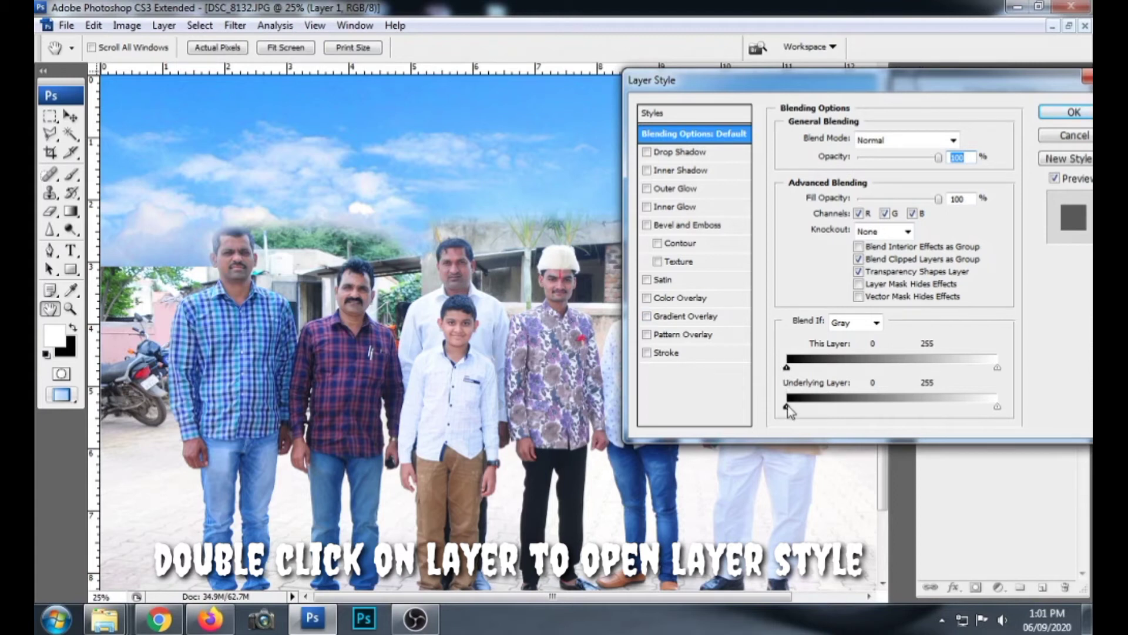
pyautogui.moveTo(787, 405)
pyautogui.mouseDown()
pyautogui.moveTo(963, 411)
pyautogui.moveTo(952, 418)
pyautogui.mouseUp()
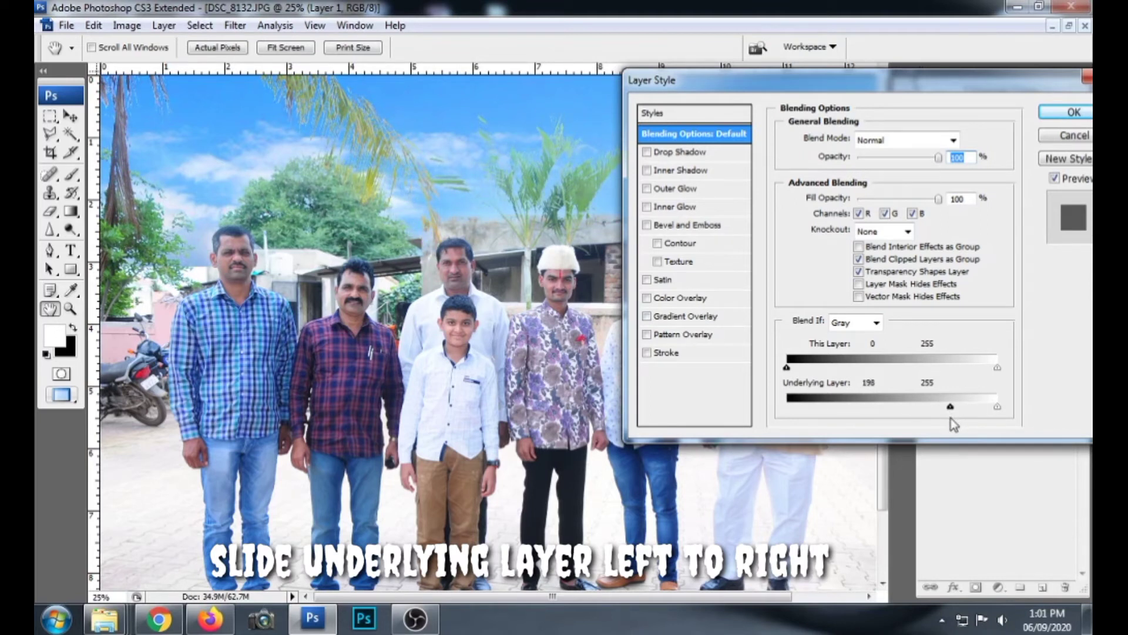
pyautogui.moveTo(898, 96)
pyautogui.mouseDown()
pyautogui.moveTo(418, 261)
pyautogui.moveTo(356, 43)
pyautogui.mouseUp()
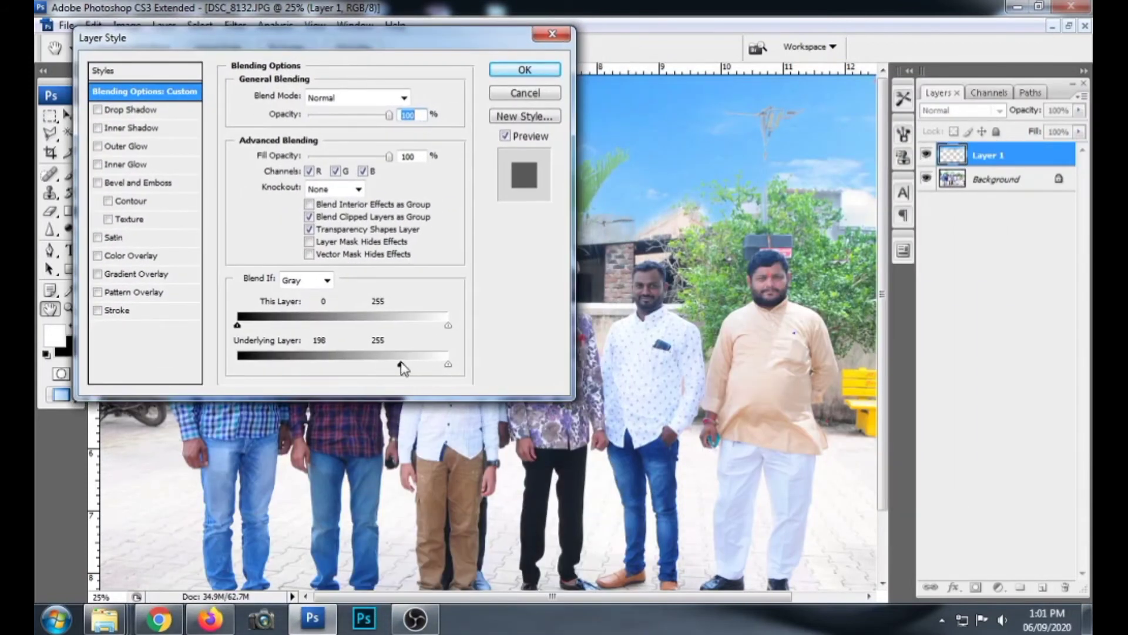
pyautogui.moveTo(402, 368); pyautogui.dragTo(430, 370)
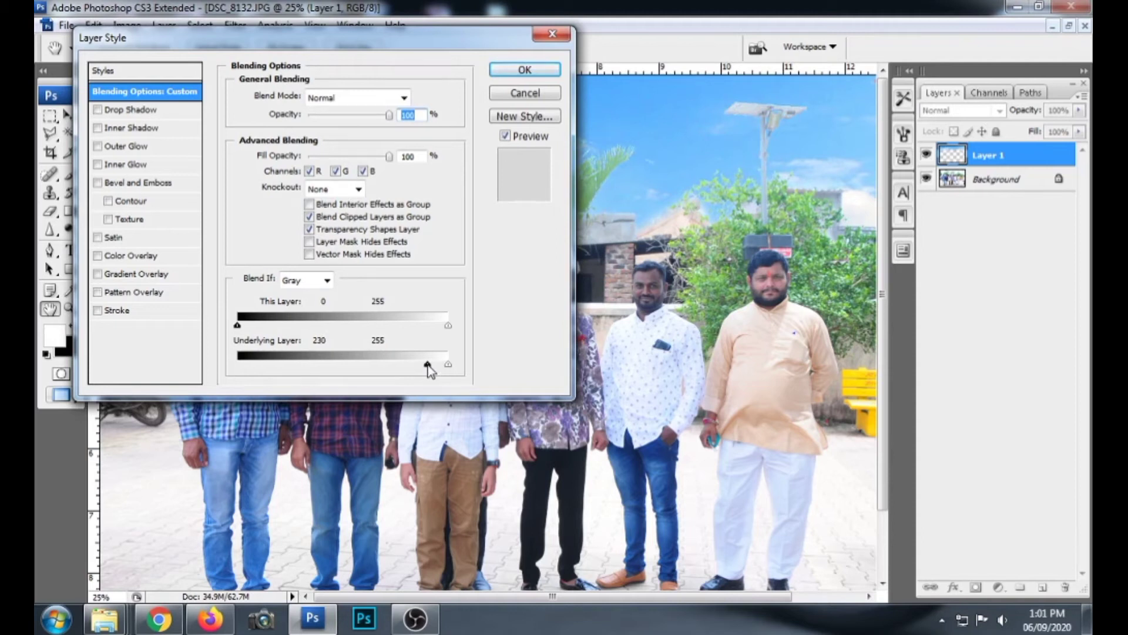
pyautogui.click(521, 70)
pyautogui.press('e')
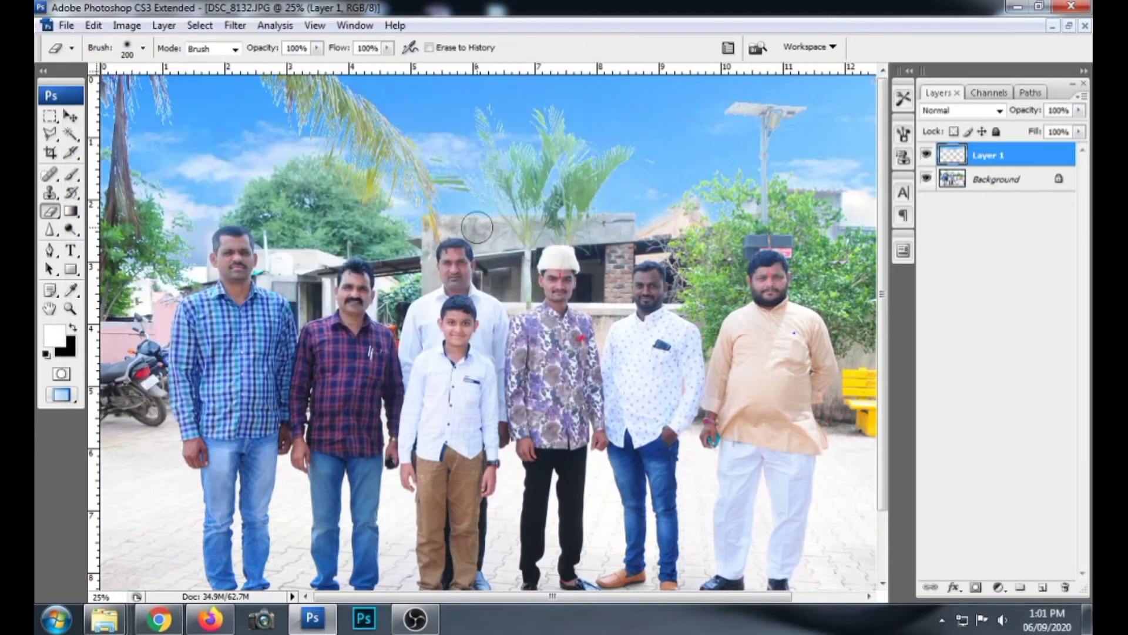
# - Split Layer 1's Underlying Layer black slider to 208/230 to soften the sky blend
pyautogui.hotkey('ctrl', '-')
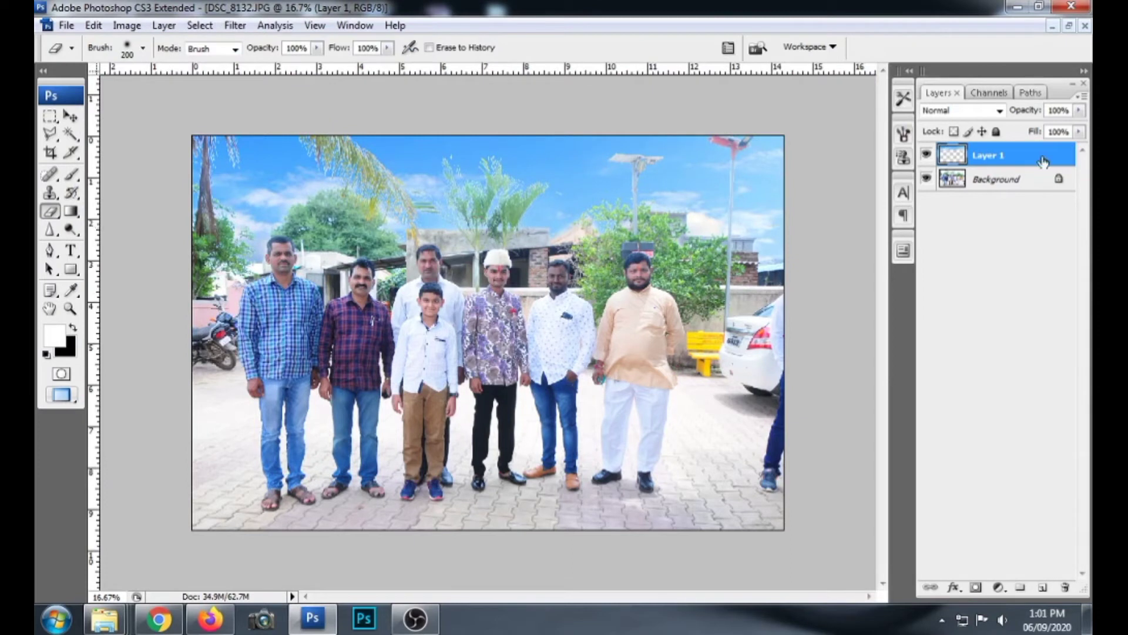
pyautogui.doubleClick(1068, 157)
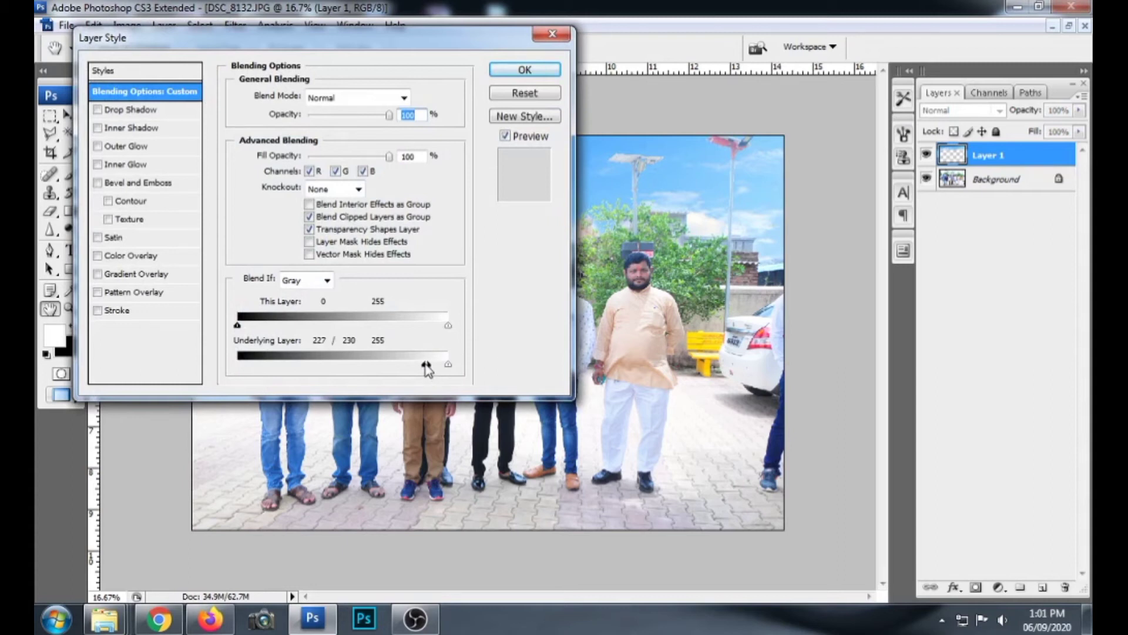
pyautogui.moveTo(438, 39); pyautogui.dragTo(972, 34)
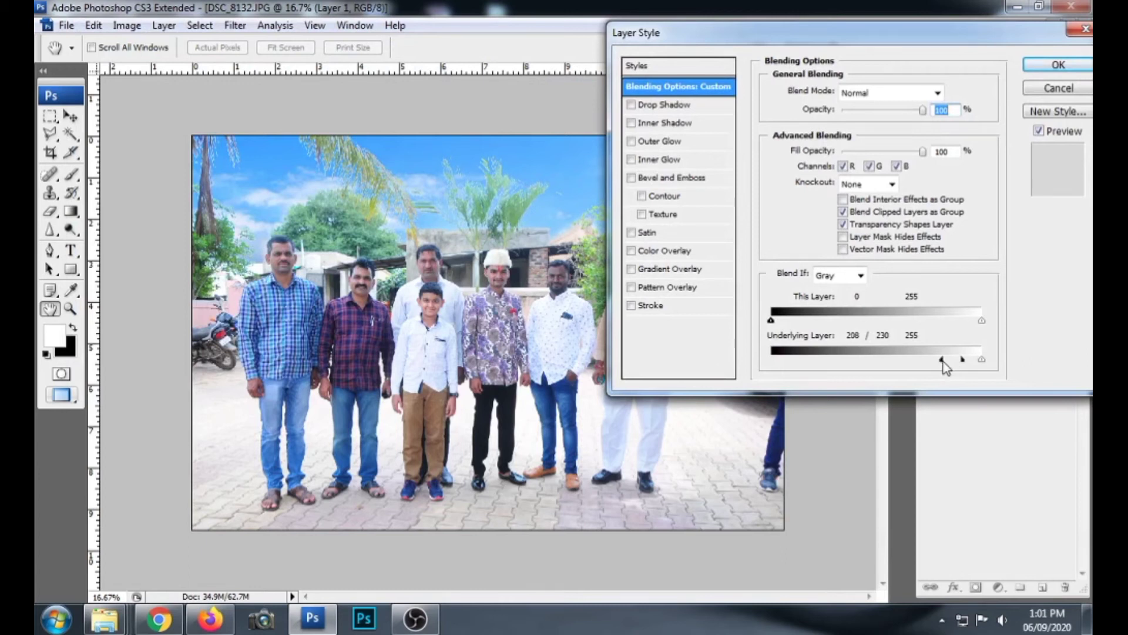
pyautogui.moveTo(892, 26)
pyautogui.mouseDown()
pyautogui.moveTo(966, 61)
pyautogui.moveTo(813, 32)
pyautogui.mouseUp()
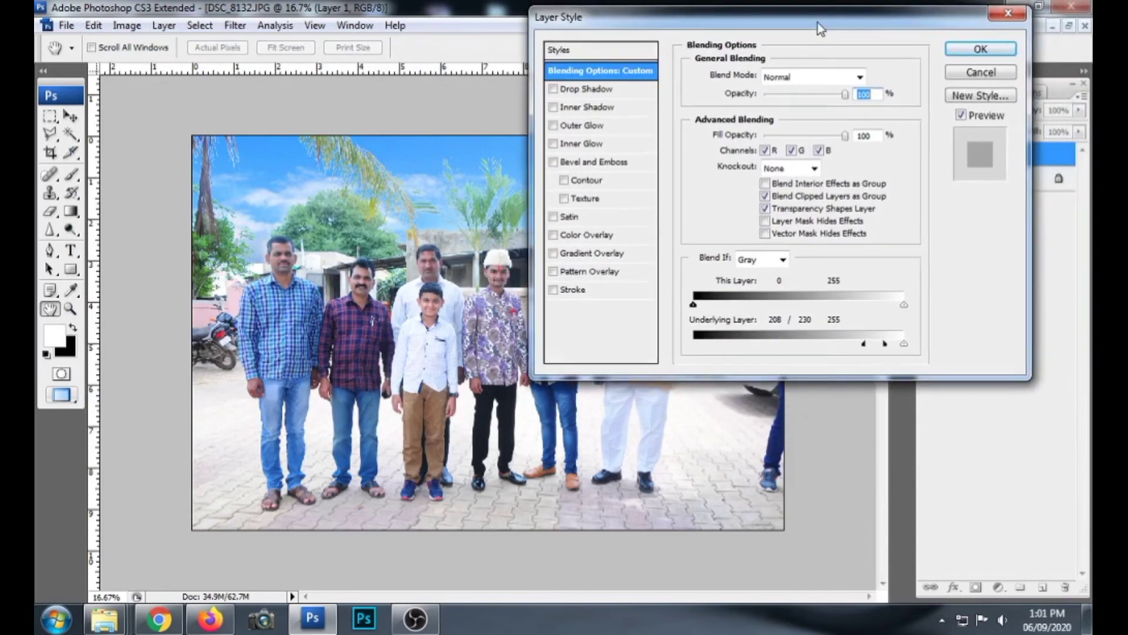
pyautogui.click(944, 59)
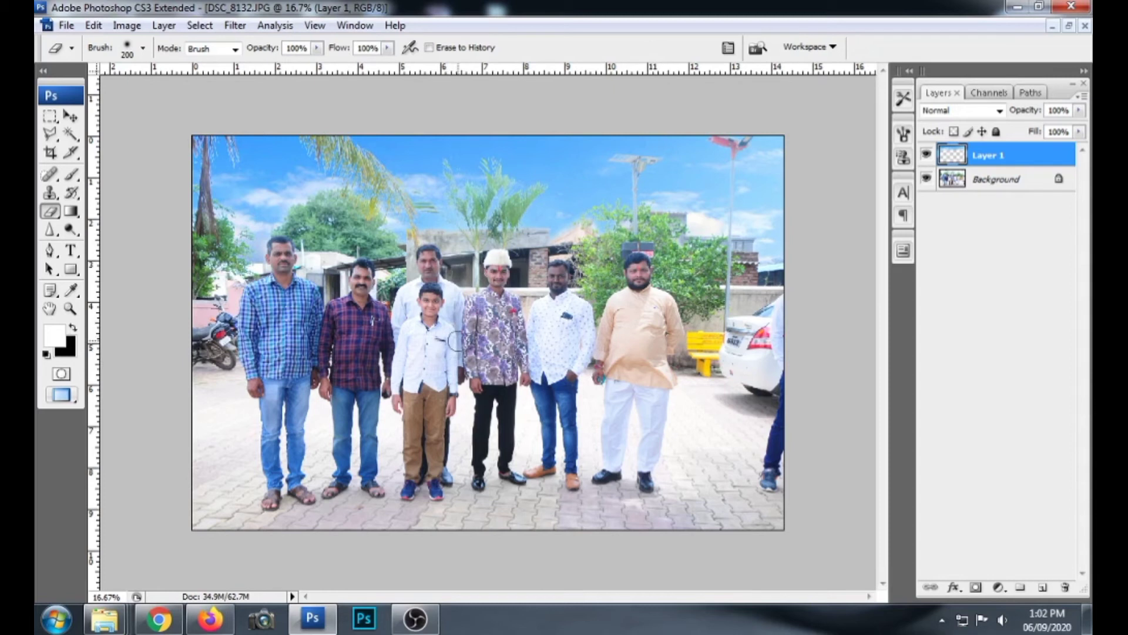
pyautogui.click(436, 250)
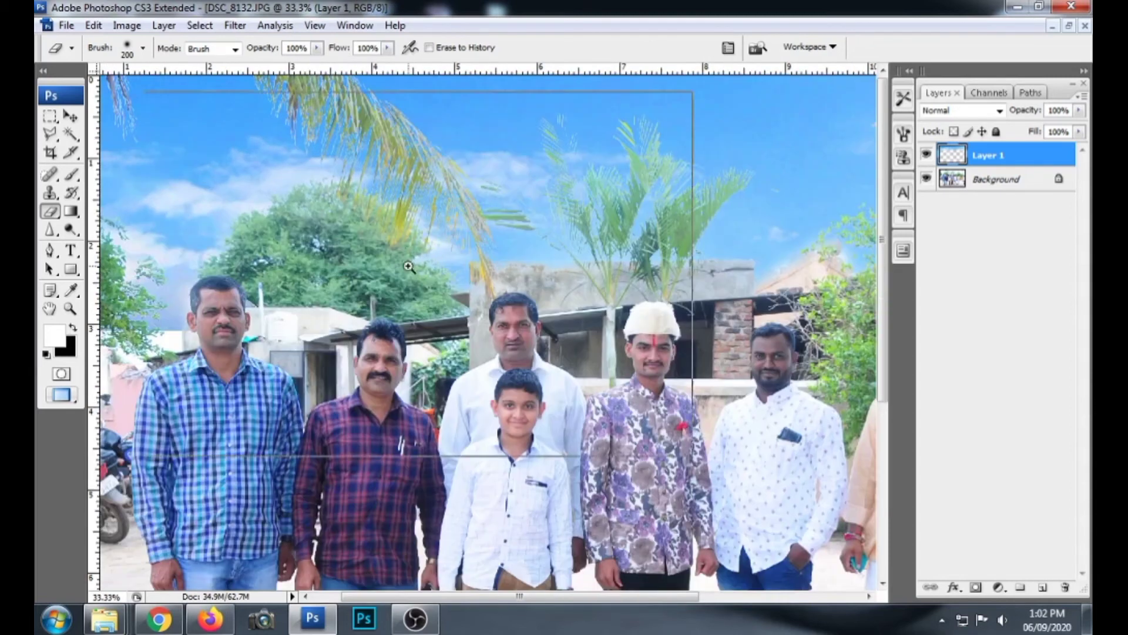
pyautogui.click(409, 268)
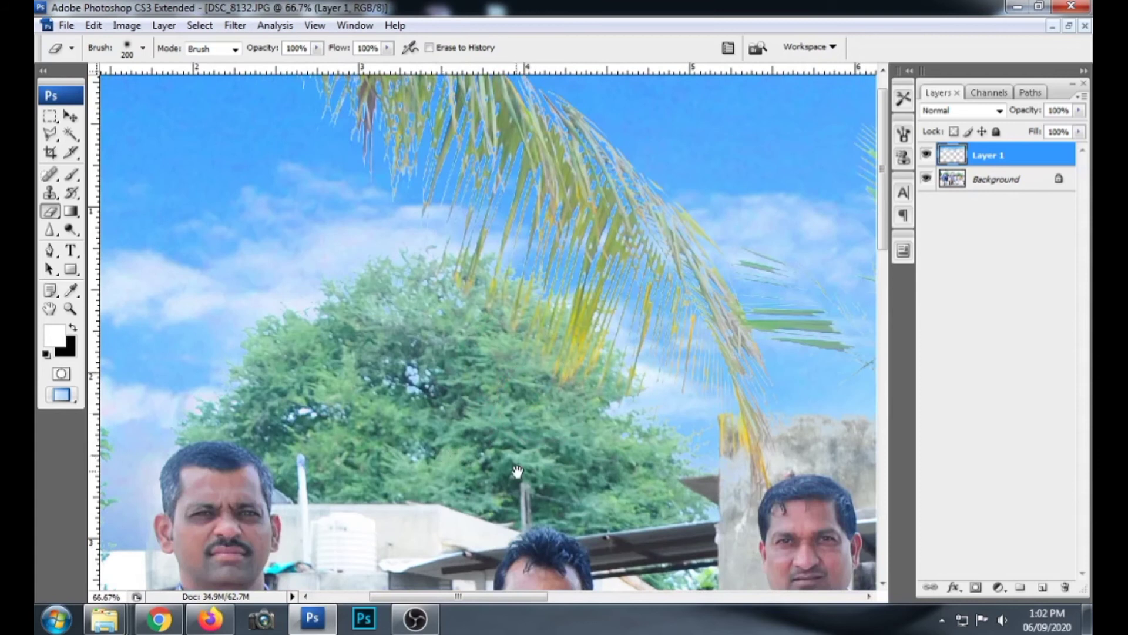
pyautogui.moveTo(518, 471); pyautogui.dragTo(418, 321)
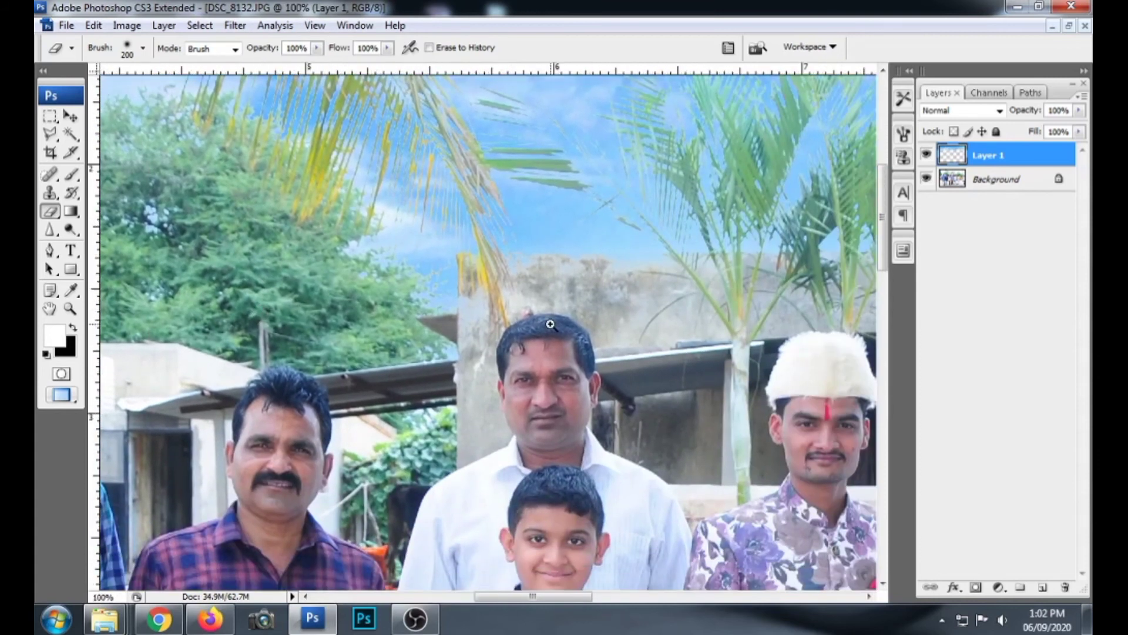
pyautogui.click(550, 324)
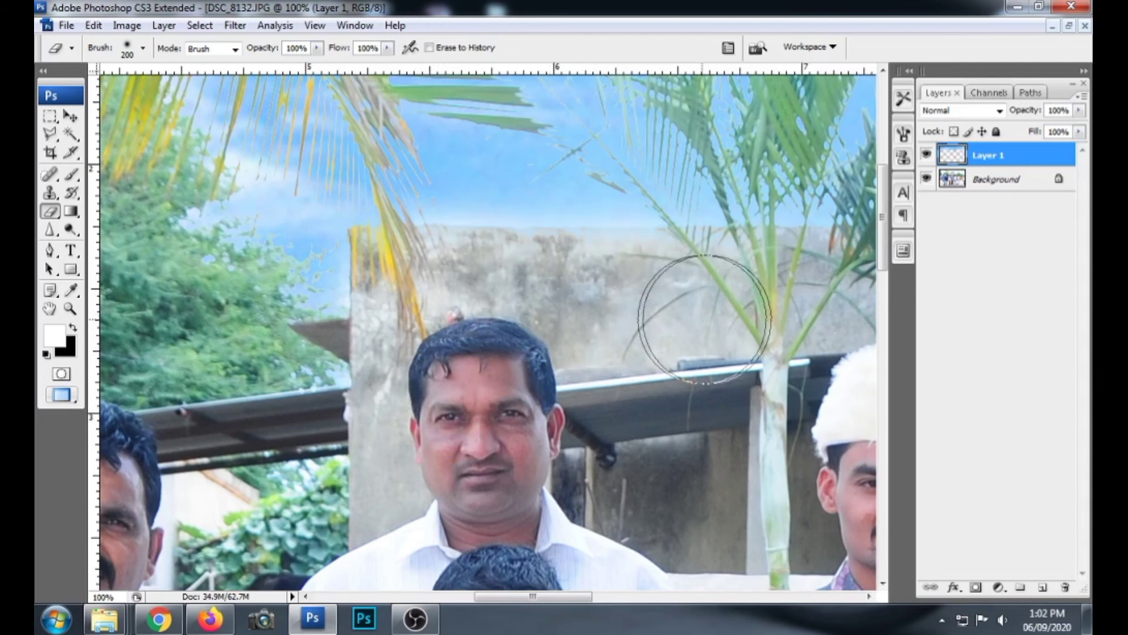
pyautogui.moveTo(799, 371)
pyautogui.mouseDown()
pyautogui.moveTo(641, 365)
pyautogui.moveTo(805, 364)
pyautogui.mouseUp()
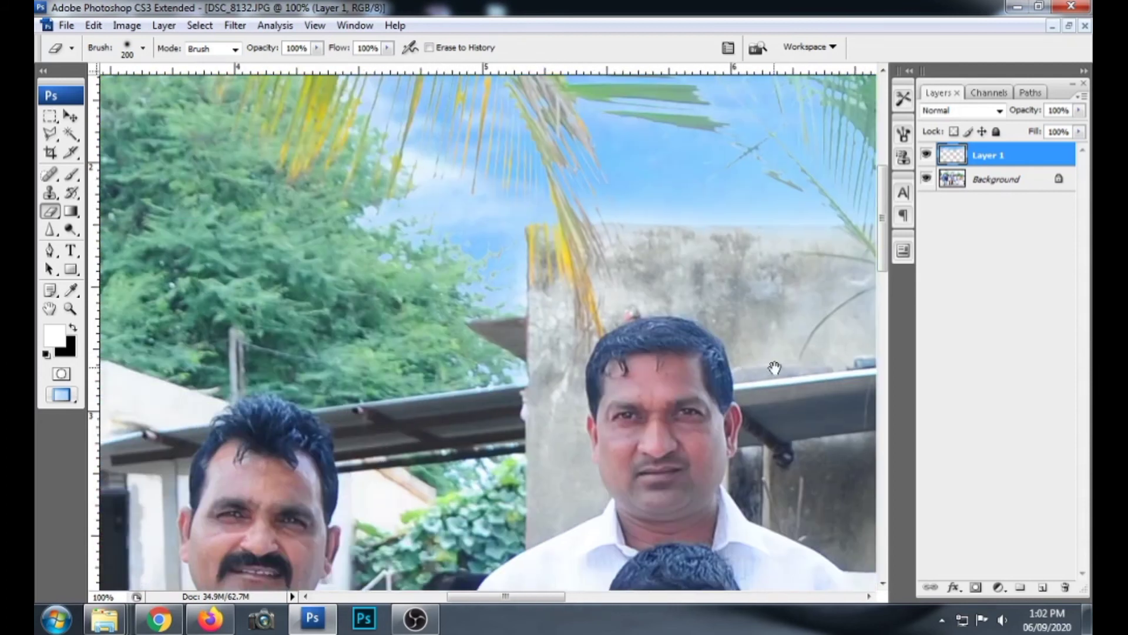
pyautogui.moveTo(424, 342)
pyautogui.mouseDown()
pyautogui.moveTo(868, 353)
pyautogui.moveTo(482, 300)
pyautogui.mouseUp()
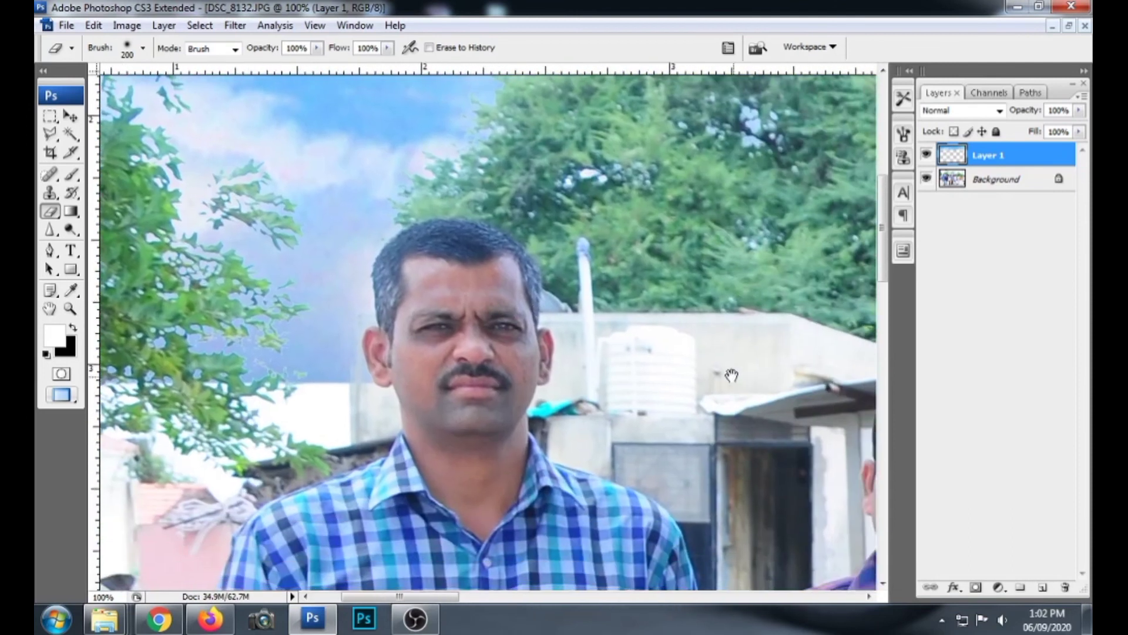
pyautogui.moveTo(731, 375); pyautogui.dragTo(479, 300)
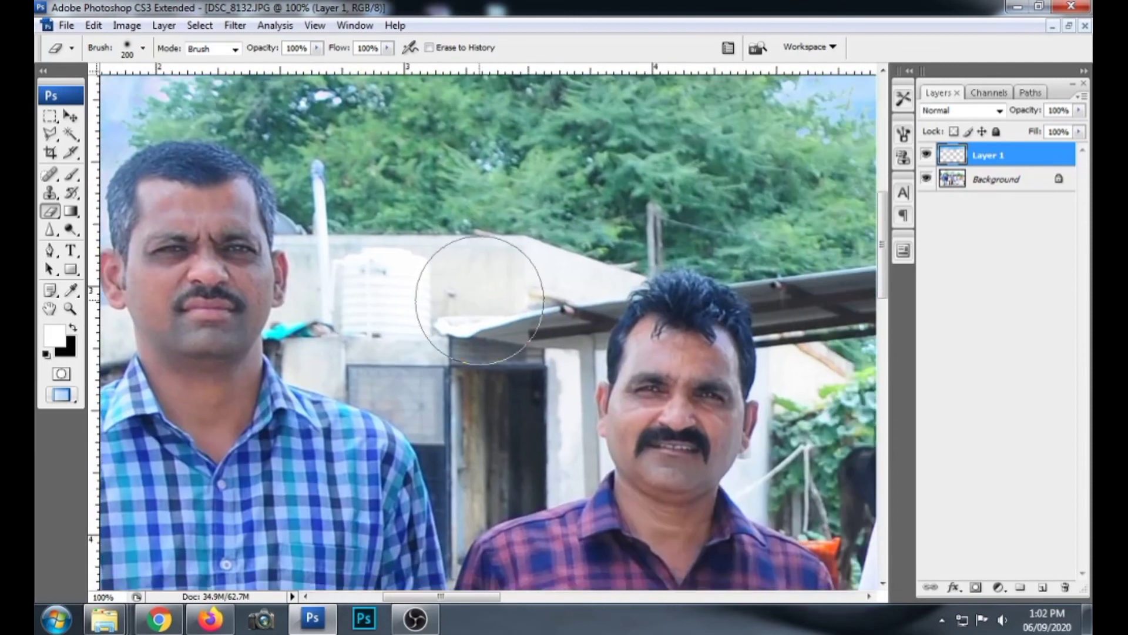
pyautogui.hotkey('ctrl', '-')
pyautogui.hotkey('ctrl', '-')
pyautogui.hotkey('ctrl', '-')
pyautogui.hotkey('ctrl', '-')
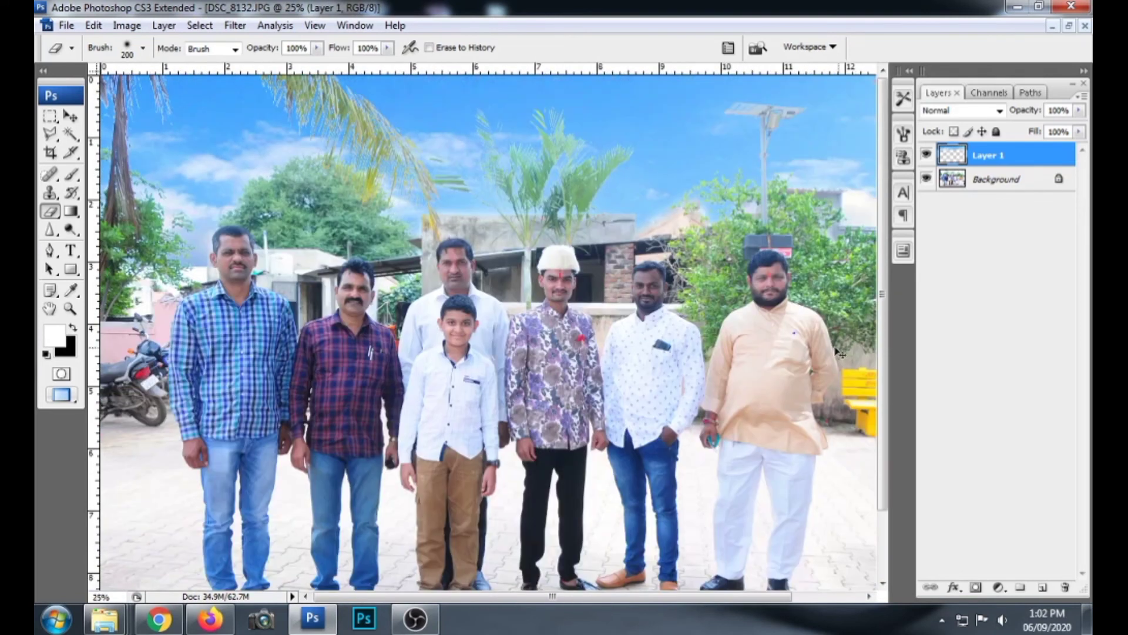
pyautogui.hotkey('ctrl', '-')
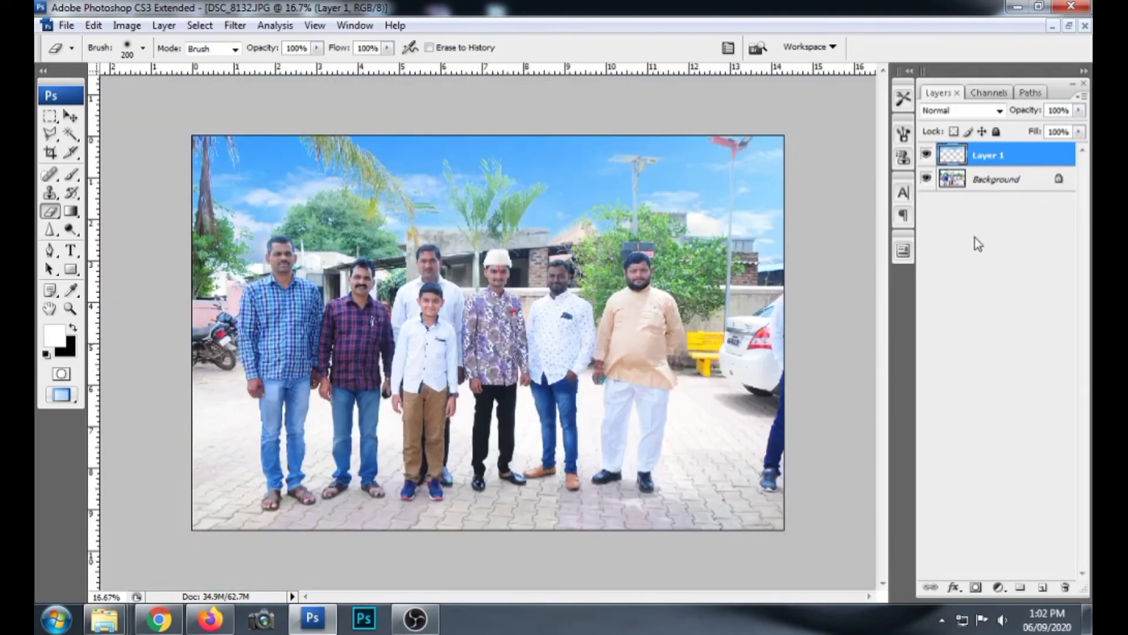
# - Lower the sky layer to 75% opacity and flatten the image into one Background layer
pyautogui.rightClick(993, 177)
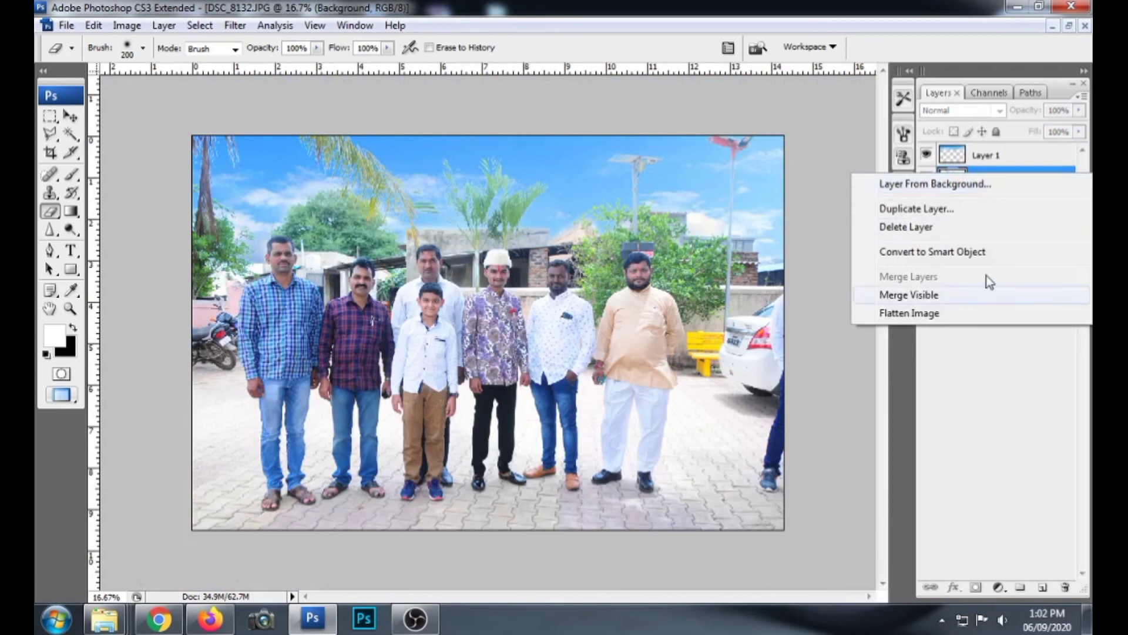
pyautogui.click(990, 410)
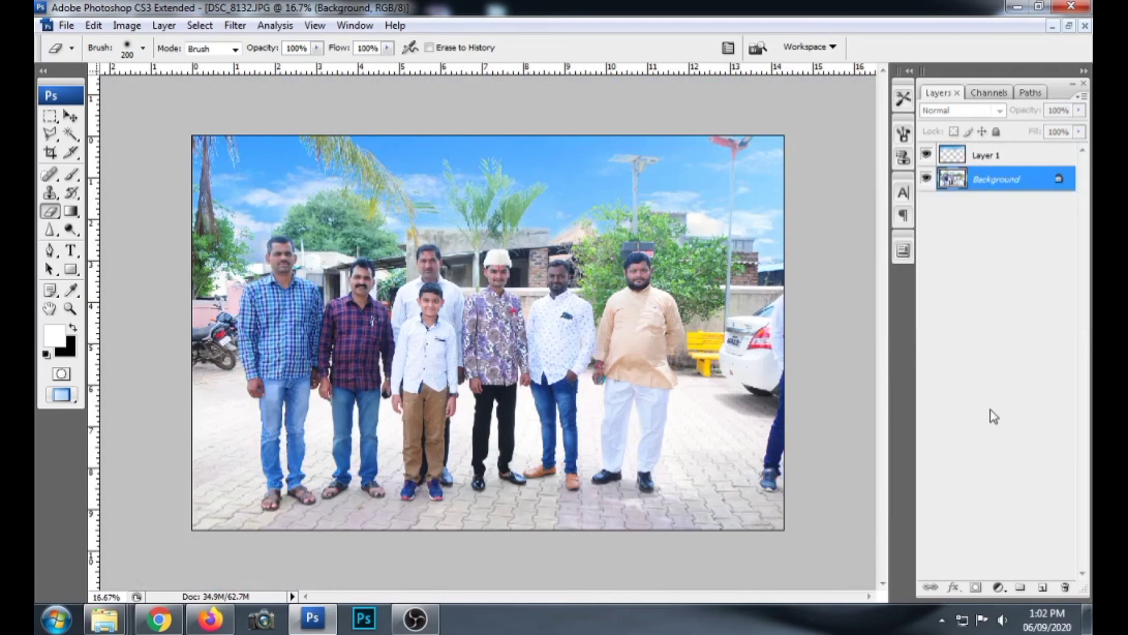
pyautogui.click(1033, 154)
pyautogui.click(1079, 110)
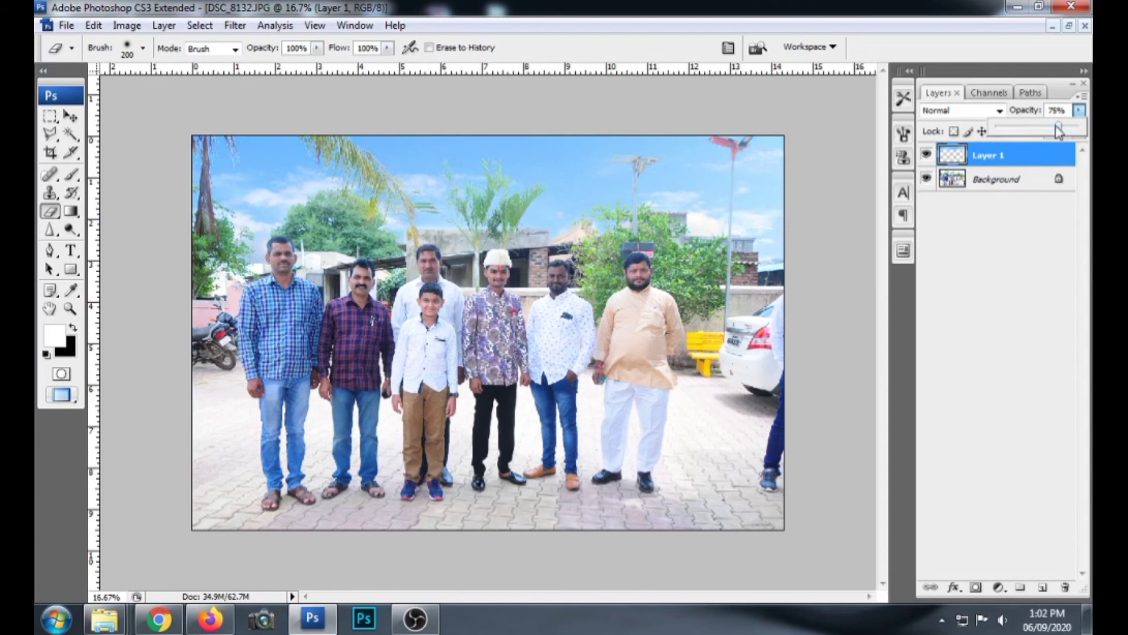
pyautogui.rightClick(1017, 181)
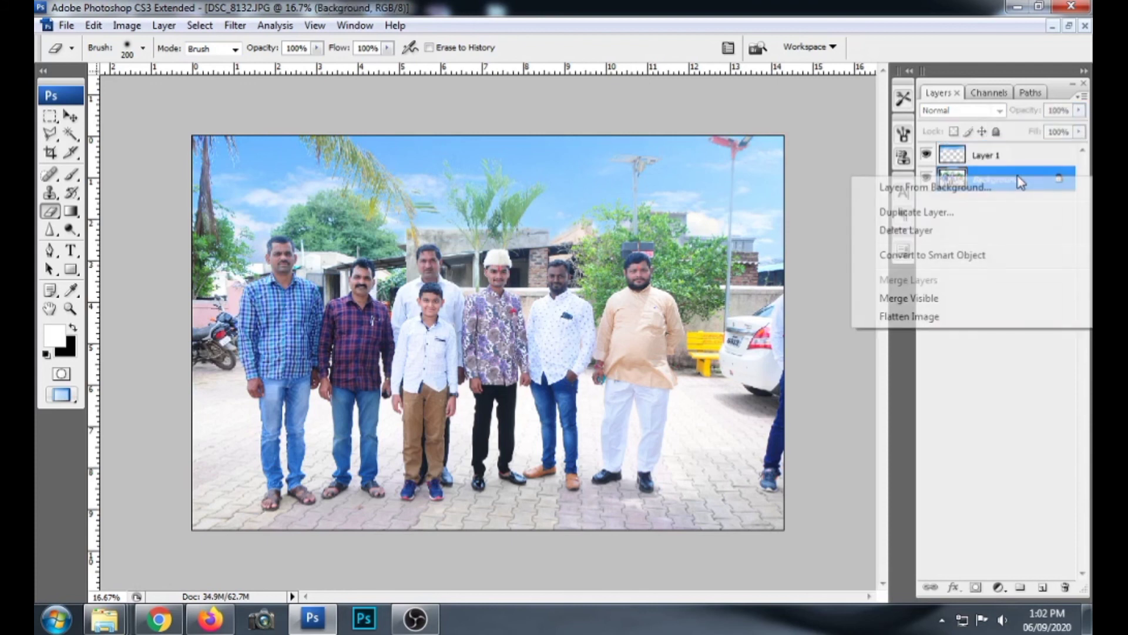
pyautogui.click(910, 298)
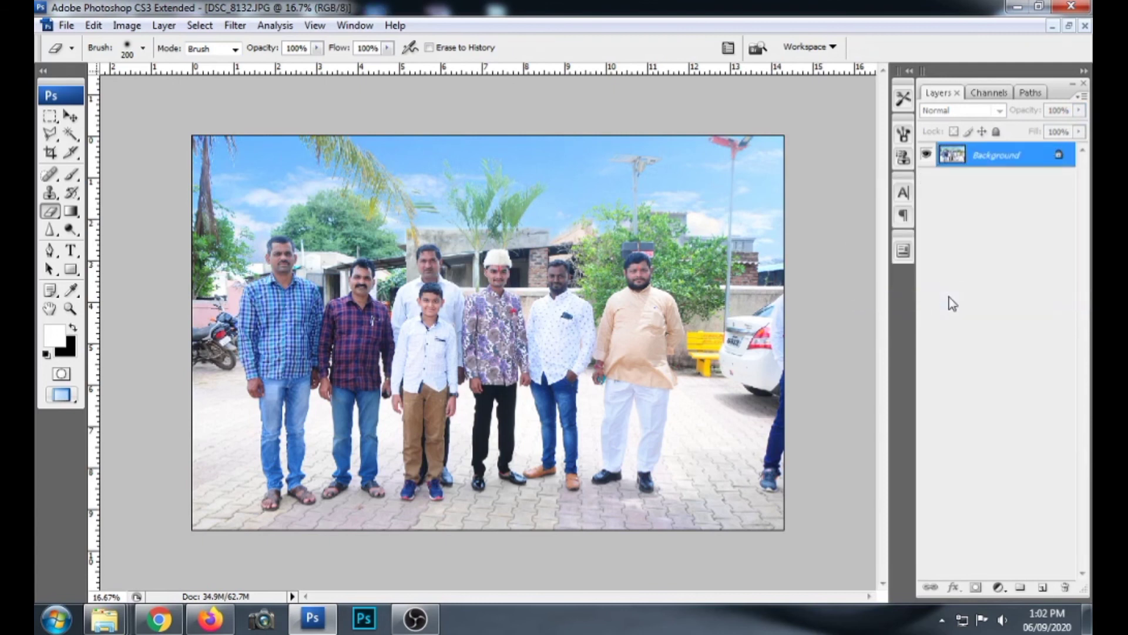